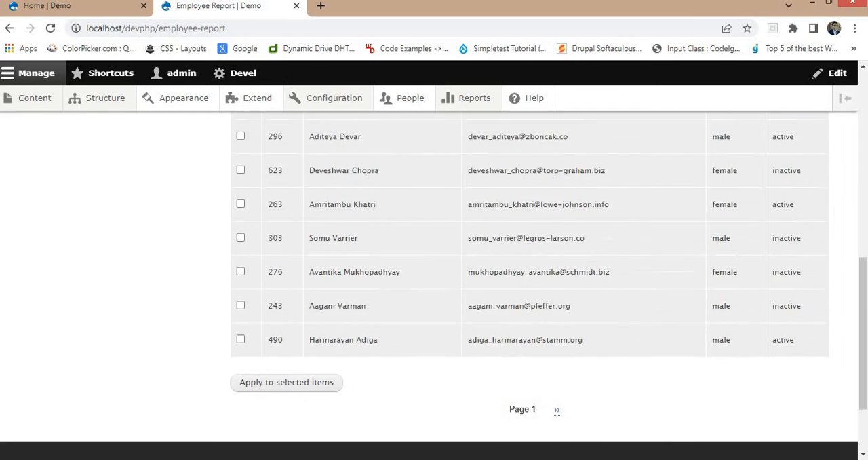
# - Review the Employee Report's exposed filters and the available bulk actions
pyautogui.scroll(5, 441, 290)
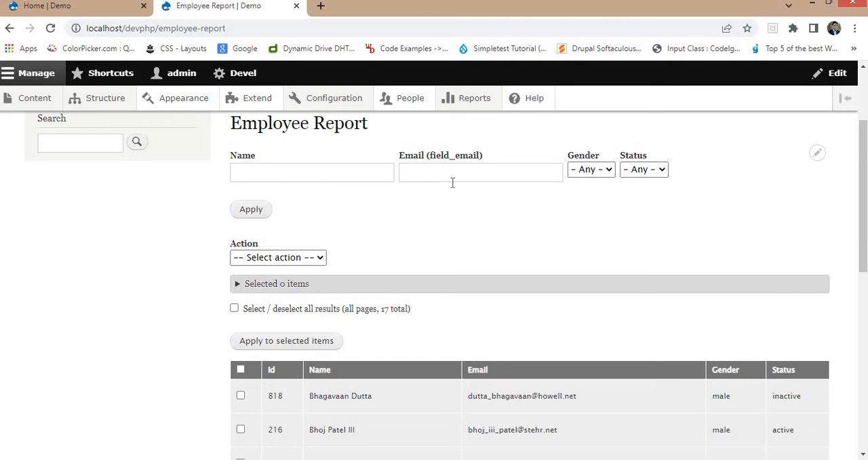
pyautogui.scroll(-1, 437, 214)
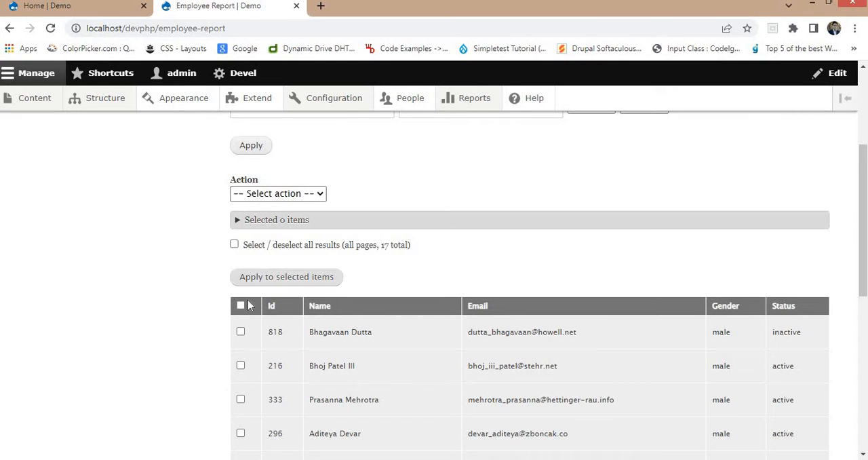
pyautogui.click(266, 193)
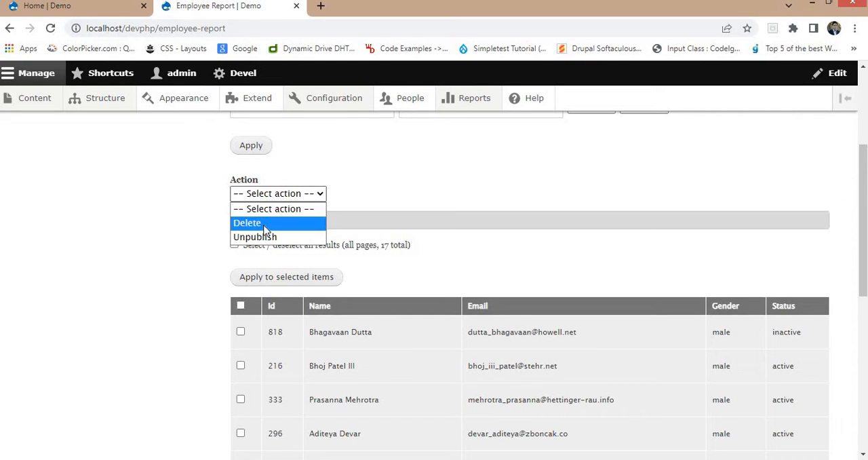
pyautogui.click(166, 274)
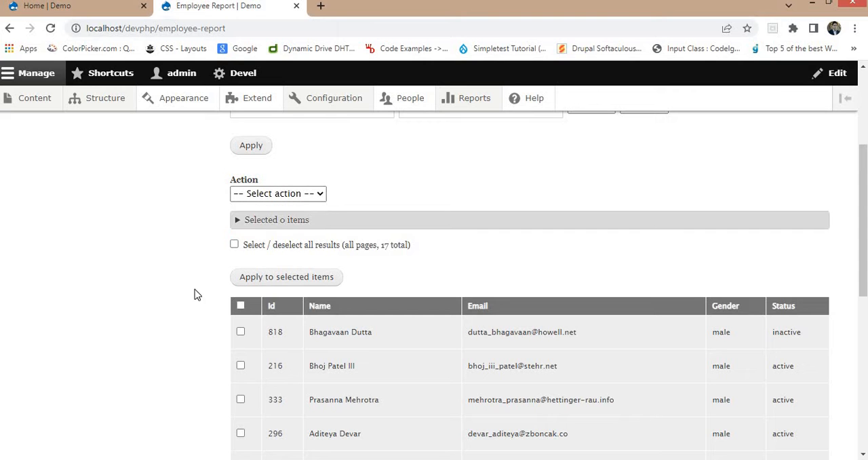
# - Try selecting all employee rows on the page, check the bulk actions offered, and clear the selection
pyautogui.click(240, 305)
pyautogui.scroll(-3, 237, 288)
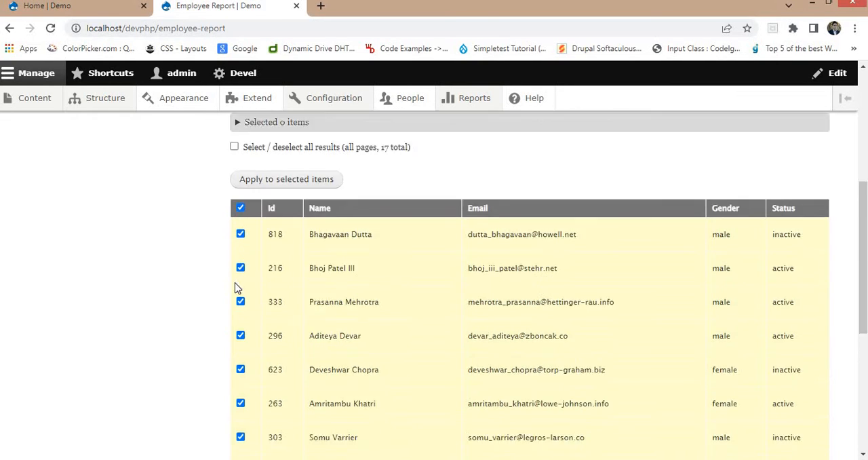
pyautogui.scroll(3, 285, 235)
pyautogui.click(291, 195)
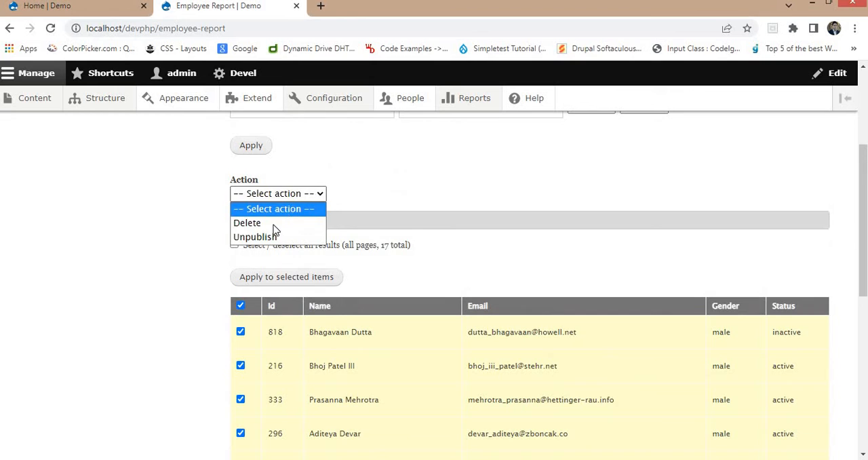
pyautogui.click(388, 183)
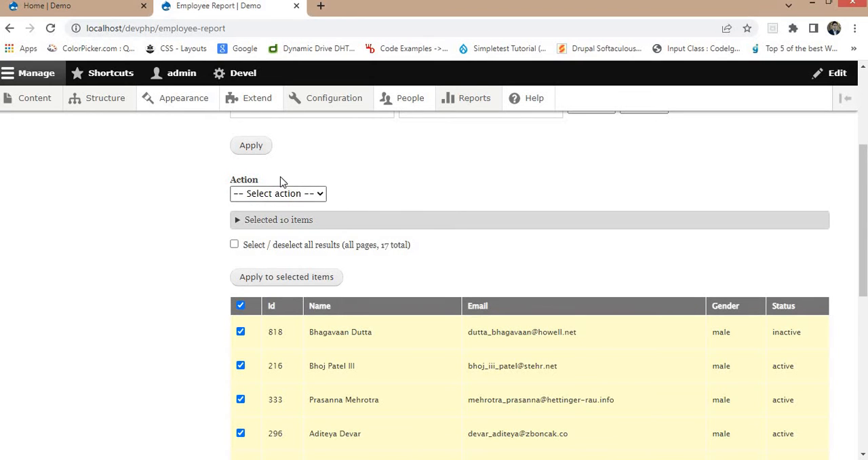
pyautogui.click(240, 306)
pyautogui.scroll(-2, 163, 288)
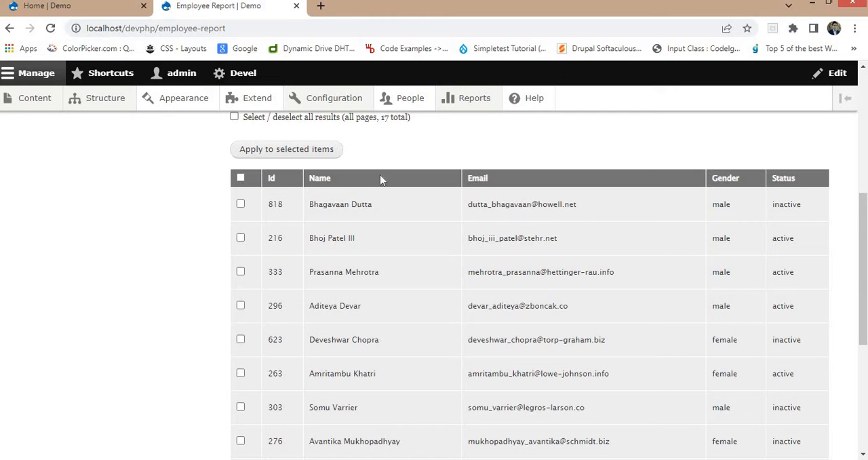
# - Open the Employee Report view for editing from the site's list of views
pyautogui.click(50, 6)
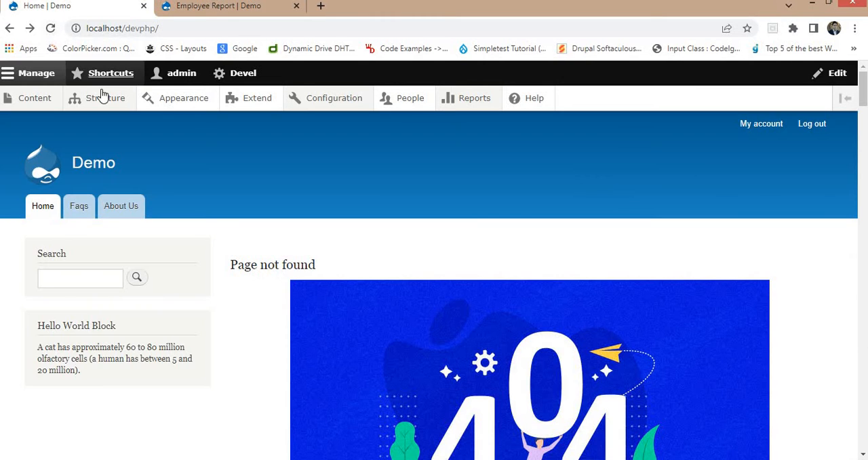
pyautogui.moveTo(101, 97)
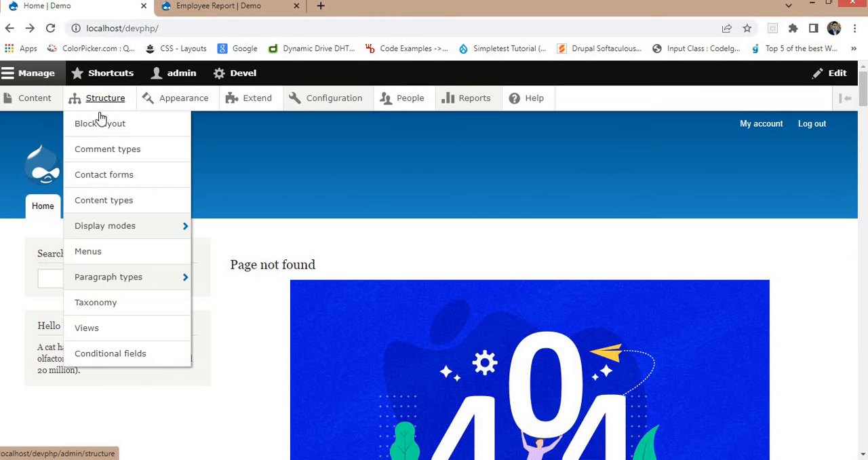
pyautogui.click(88, 329)
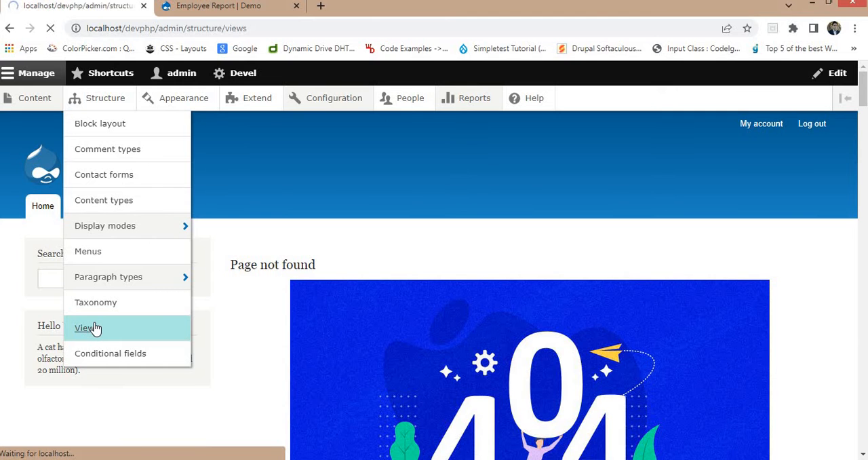
pyautogui.scroll(-3, 381, 314)
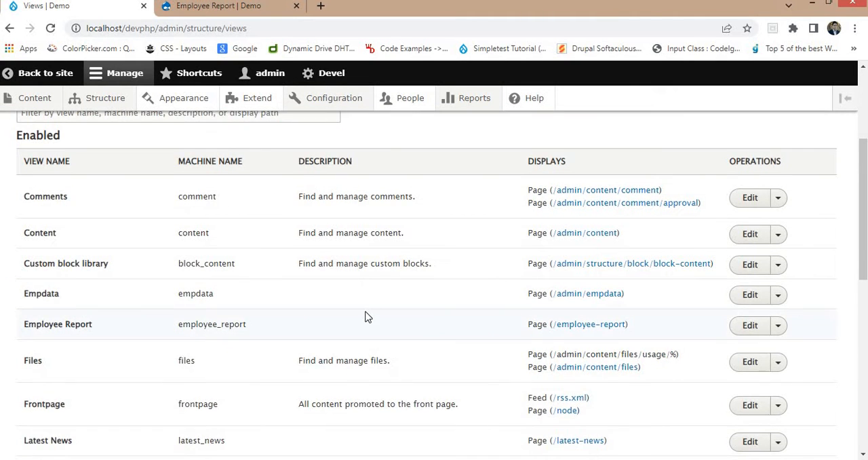
pyautogui.scroll(-1, 366, 314)
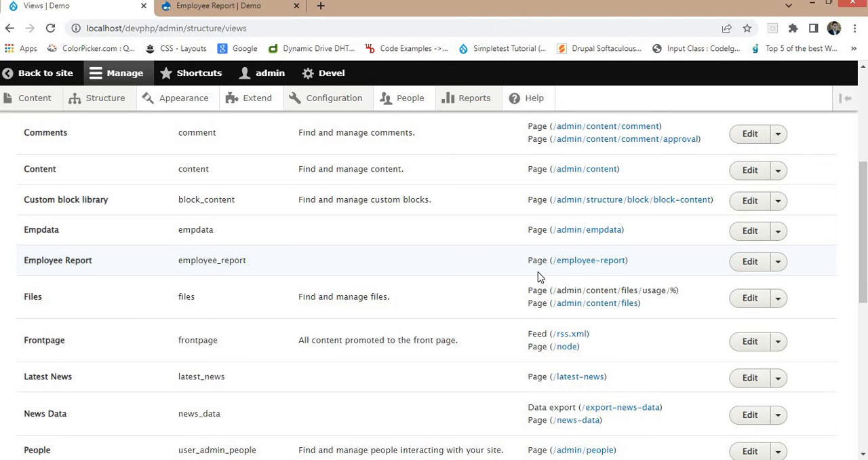
pyautogui.click(752, 262)
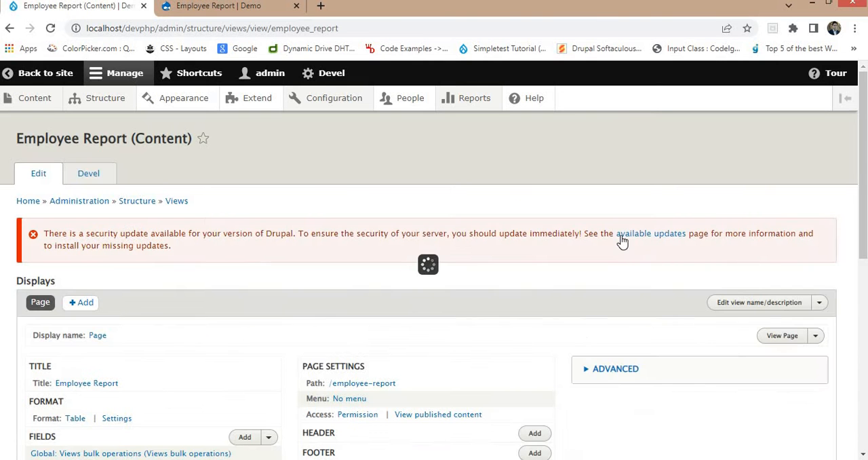
# - In the table format settings, make the Id, Name and Email columns sortable and apply the style options
pyautogui.scroll(-1, 620, 241)
pyautogui.scroll(-2, 274, 207)
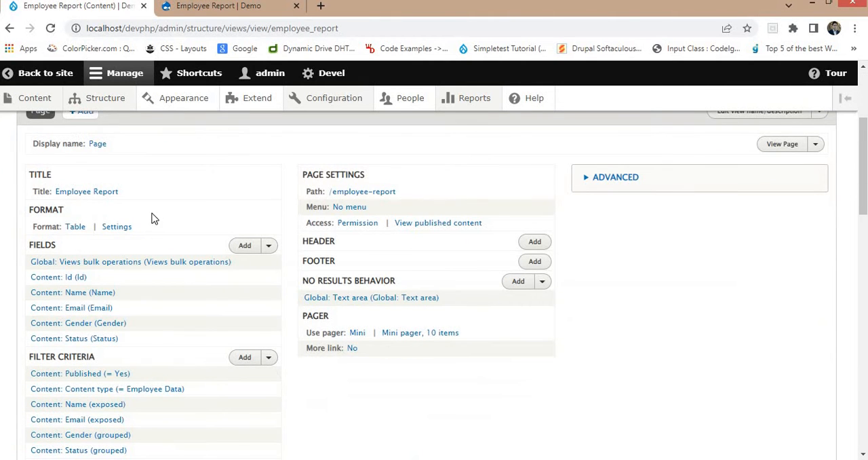
pyautogui.click(117, 228)
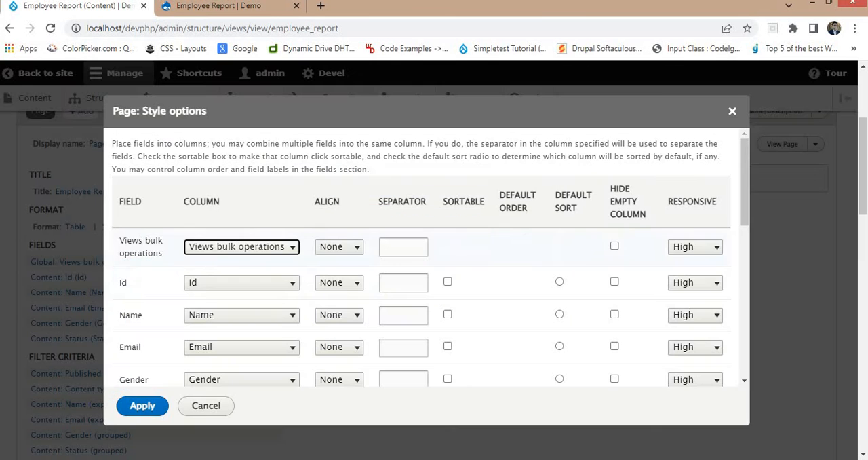
pyautogui.scroll(-1, 483, 276)
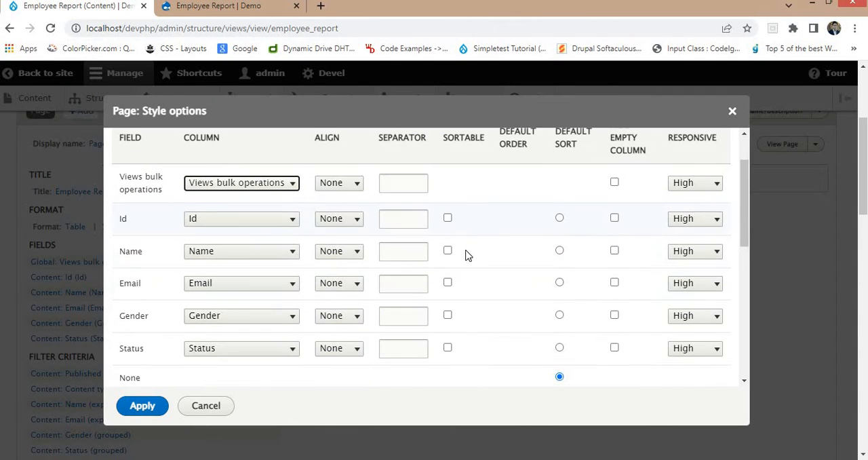
pyautogui.click(448, 219)
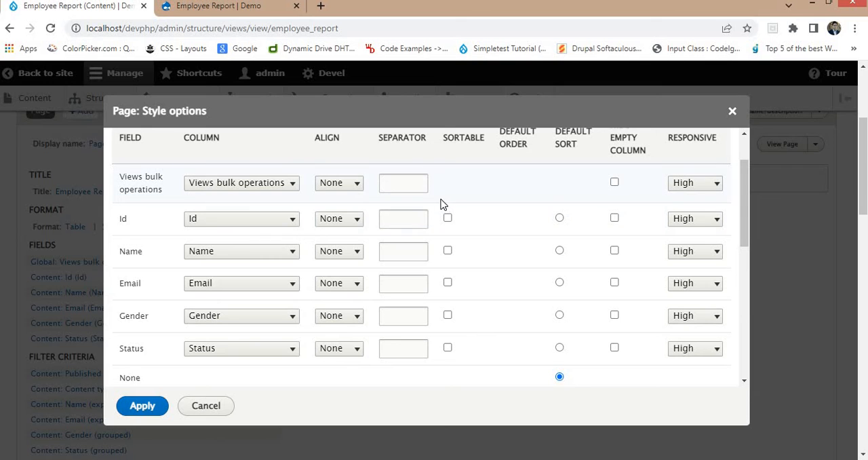
pyautogui.click(448, 219)
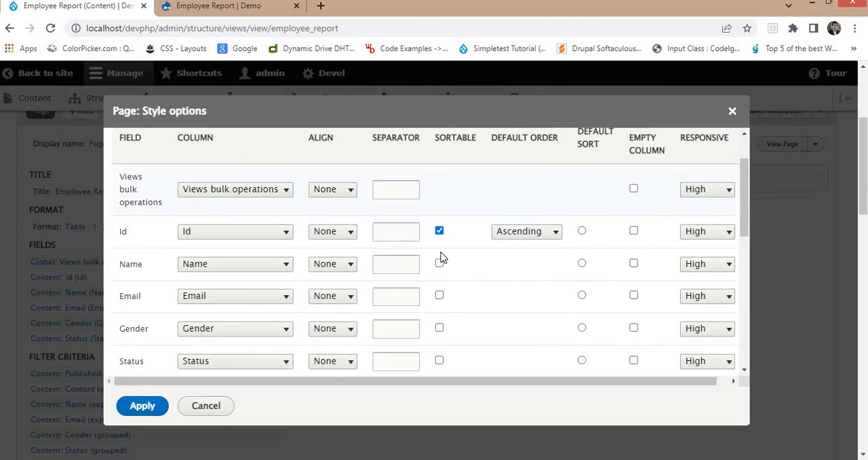
pyautogui.click(440, 265)
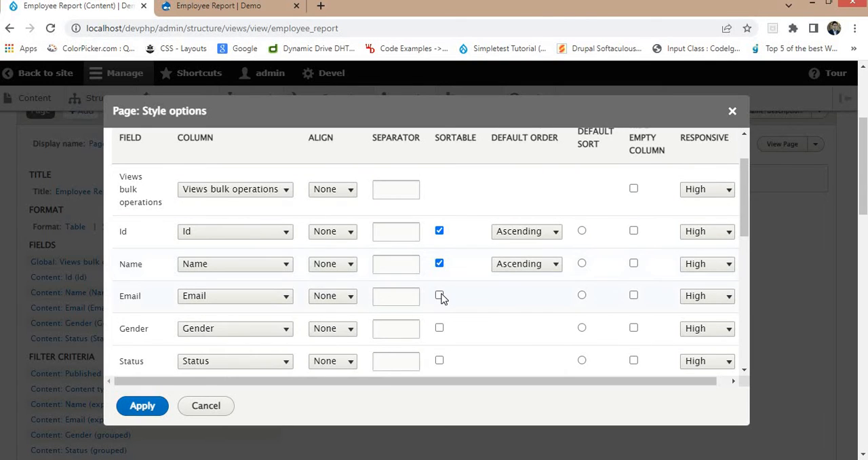
pyautogui.click(439, 296)
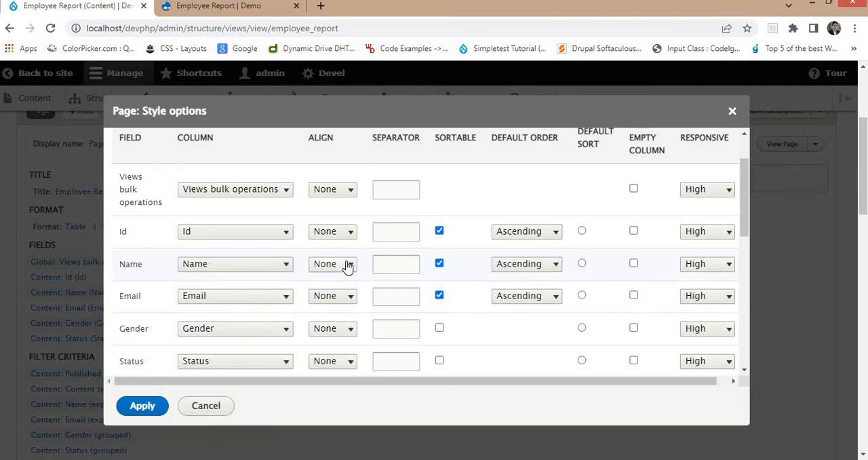
pyautogui.scroll(-3, 347, 266)
pyautogui.scroll(3, 406, 237)
pyautogui.scroll(2, 495, 230)
pyautogui.scroll(-1, 238, 295)
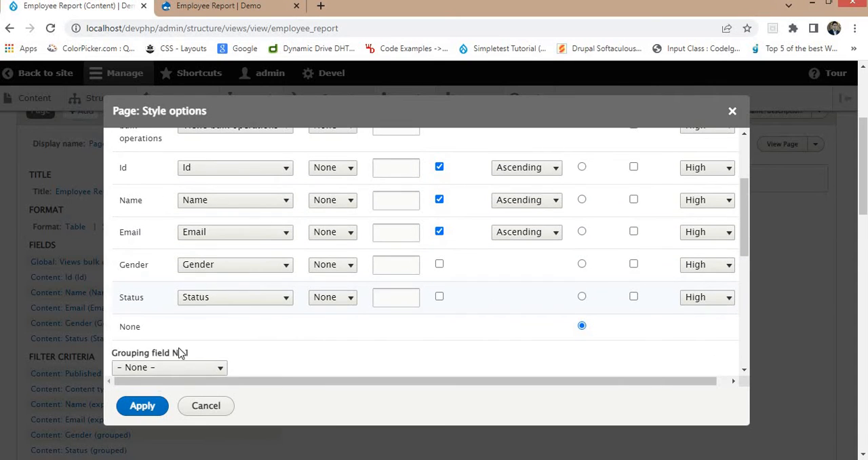
pyautogui.click(141, 405)
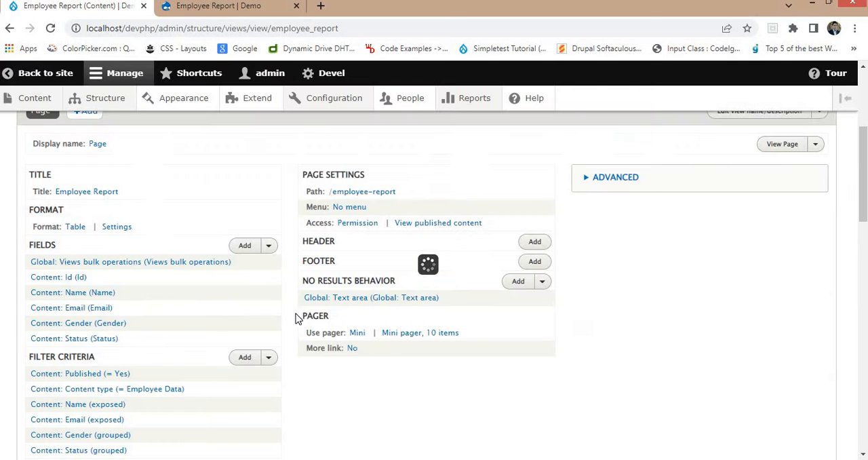
# - Save the Employee Report view and reload the public report page
pyautogui.scroll(-4, 172, 301)
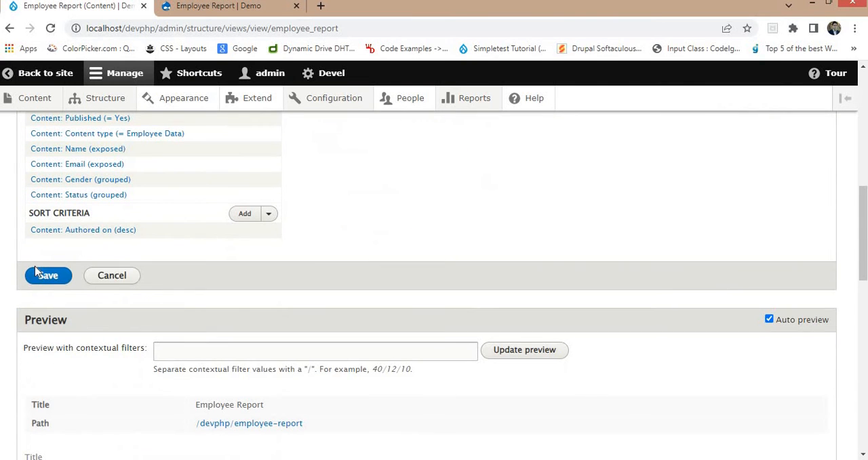
pyautogui.click(58, 281)
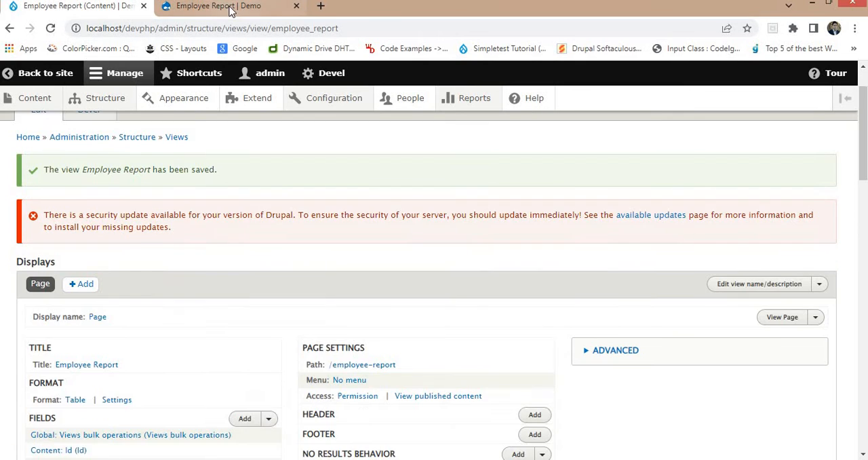
pyautogui.click(227, 6)
pyautogui.click(234, 31)
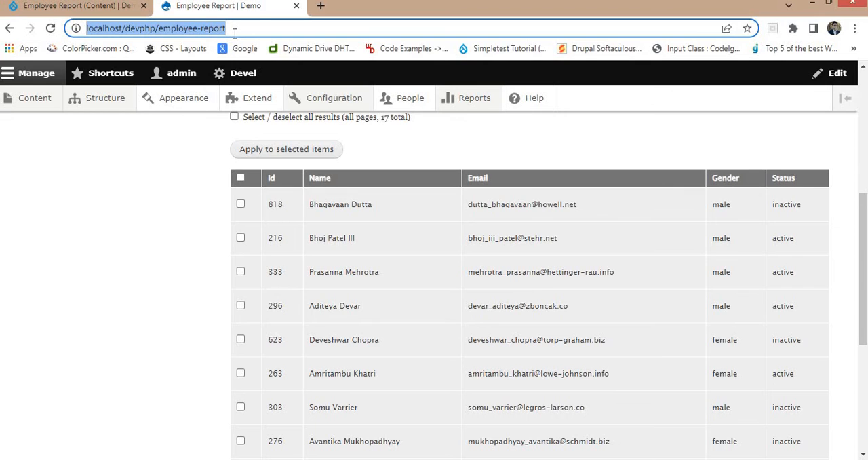
pyautogui.press('Return')
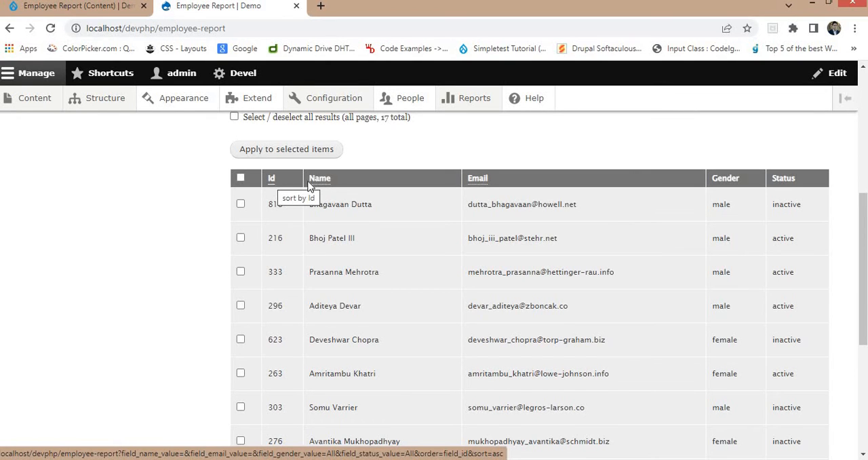
# - Sort the employee table by Id in ascending order and check the row order
pyautogui.click(271, 179)
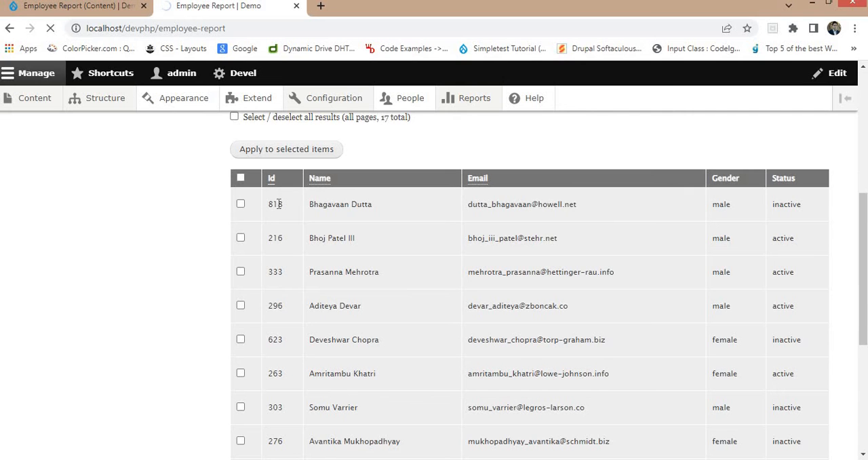
pyautogui.scroll(-3, 304, 335)
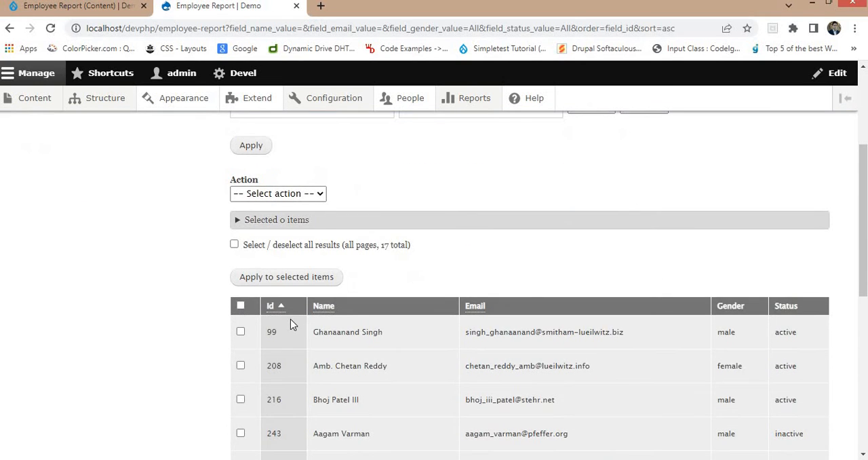
pyautogui.scroll(-2, 291, 318)
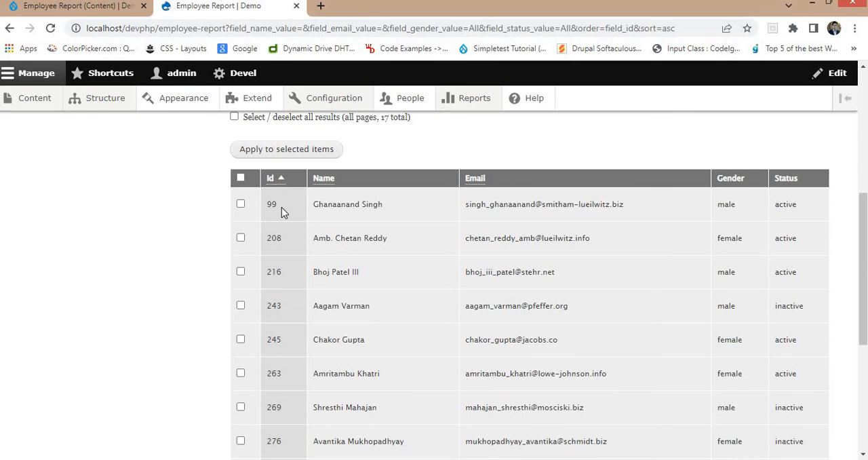
pyautogui.scroll(-4, 278, 244)
pyautogui.scroll(5, 281, 250)
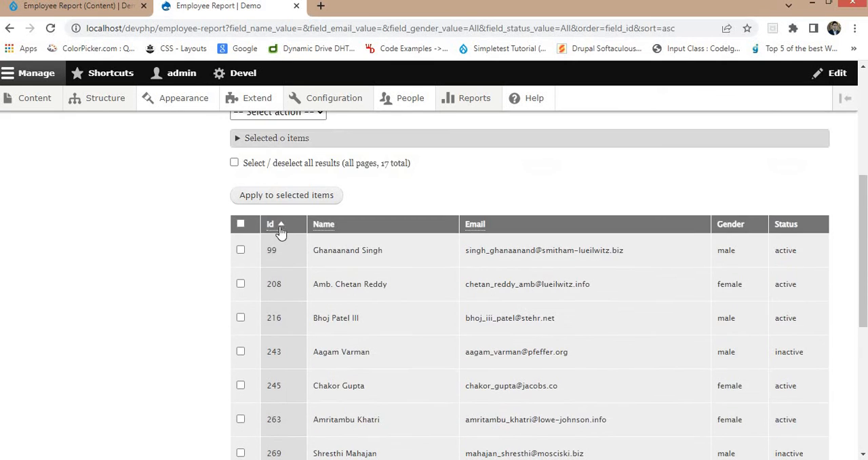
# - Reverse the Id sorting to descending order and check the employee rows
pyautogui.click(278, 227)
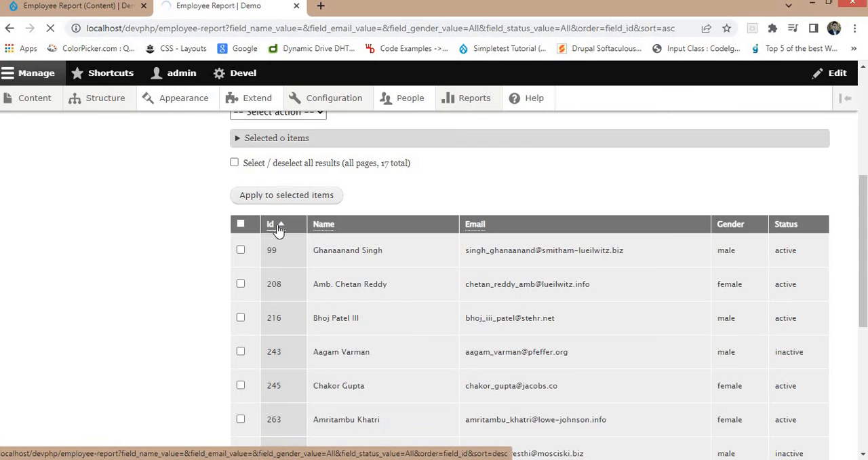
pyautogui.scroll(-4, 282, 275)
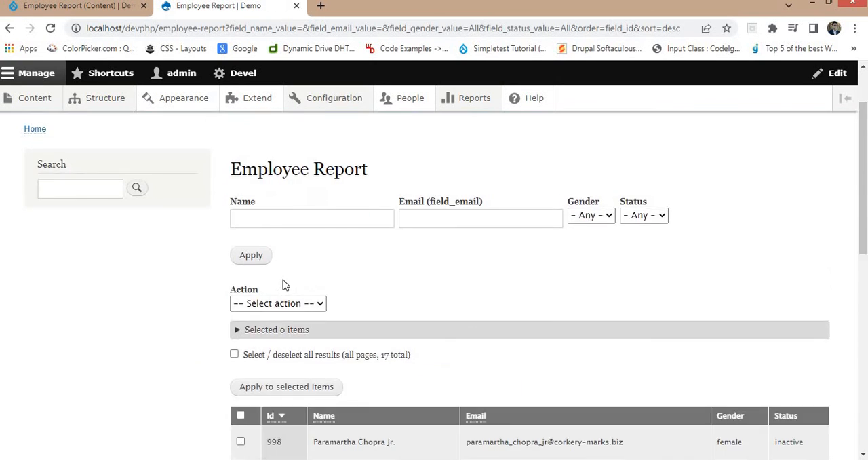
pyautogui.scroll(-1, 288, 293)
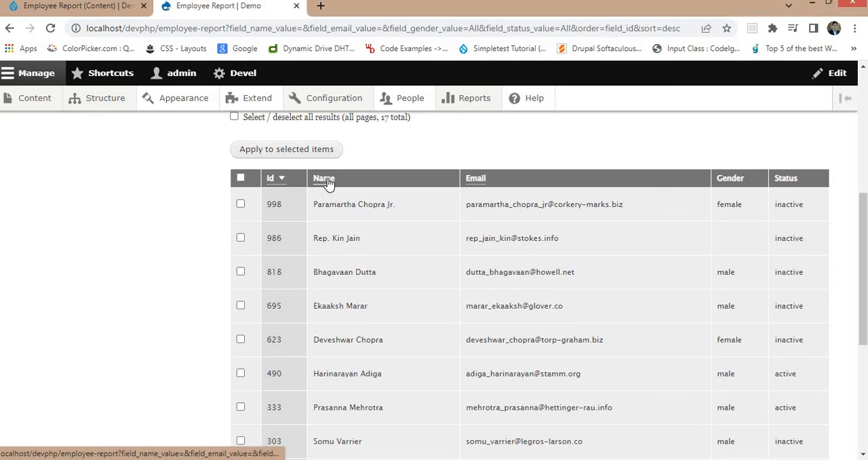
# - Sort the employee table by Name in ascending order and check the row order
pyautogui.click(329, 182)
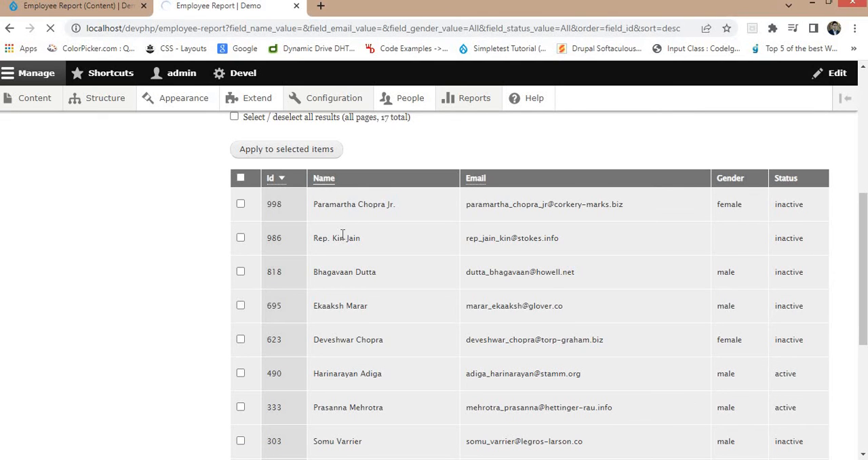
pyautogui.scroll(-6, 341, 238)
pyautogui.scroll(3, 323, 252)
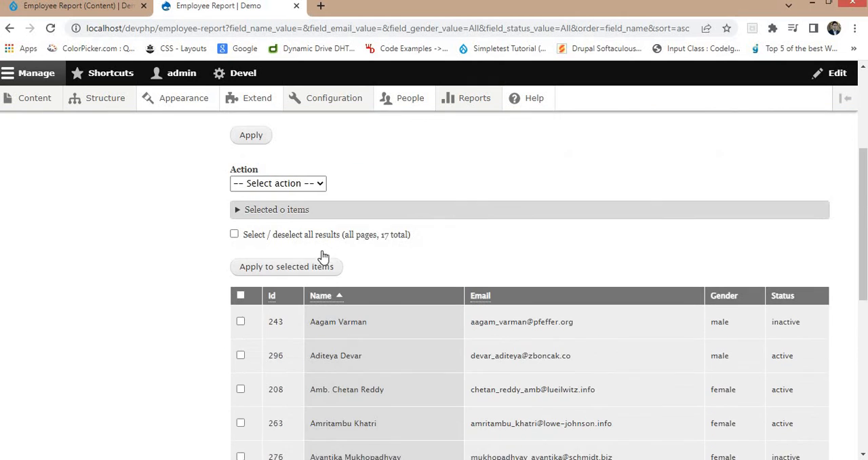
# - Reverse the Name sorting to descending order and check the employee rows
pyautogui.scroll(-3, 325, 296)
pyautogui.click(330, 182)
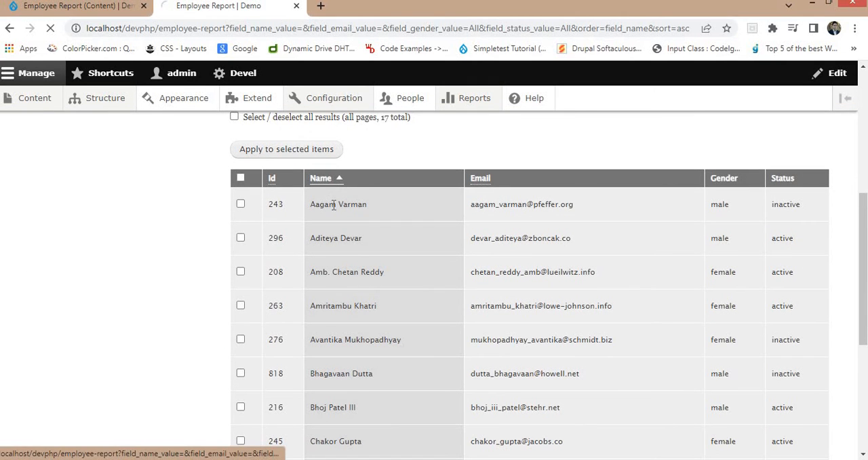
pyautogui.scroll(-6, 380, 266)
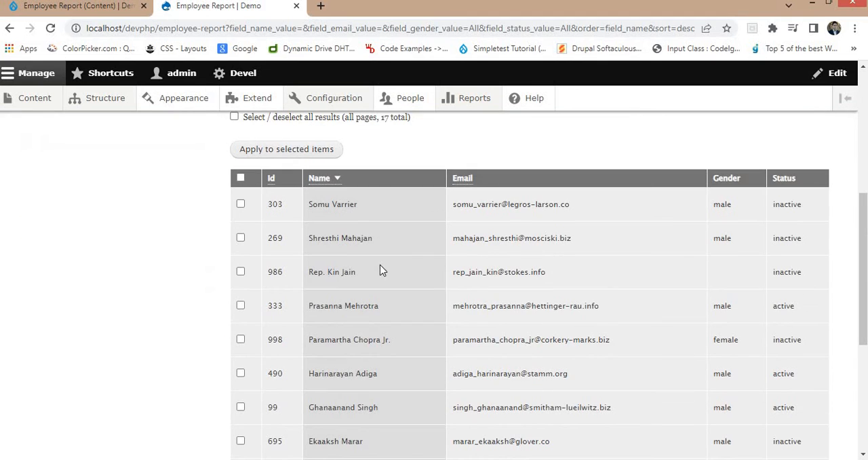
# - Sort the employee table by Email in ascending order and check the row order
pyautogui.click(466, 178)
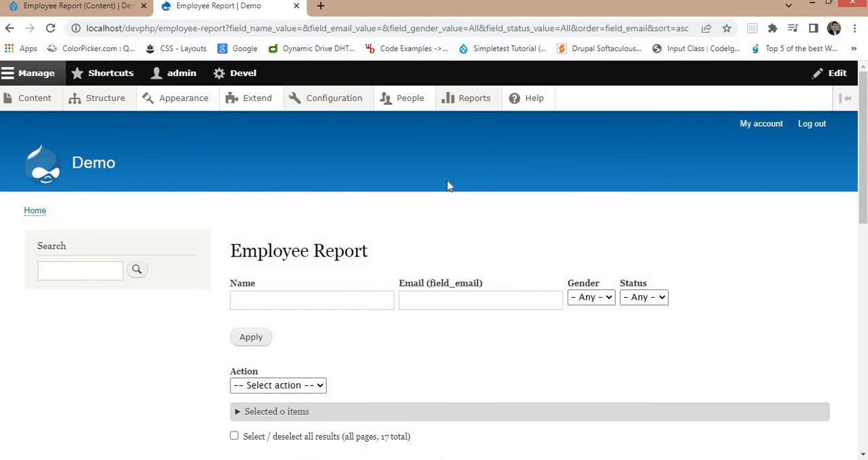
pyautogui.scroll(-4, 436, 207)
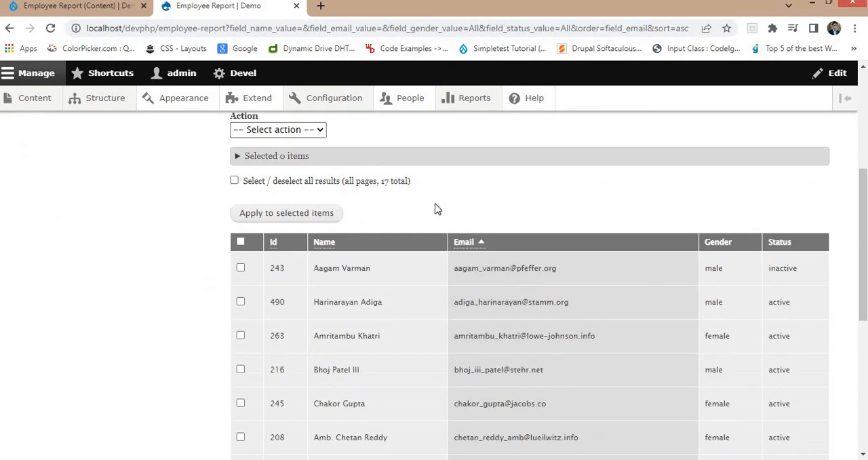
pyautogui.scroll(-2, 437, 207)
pyautogui.scroll(1, 468, 183)
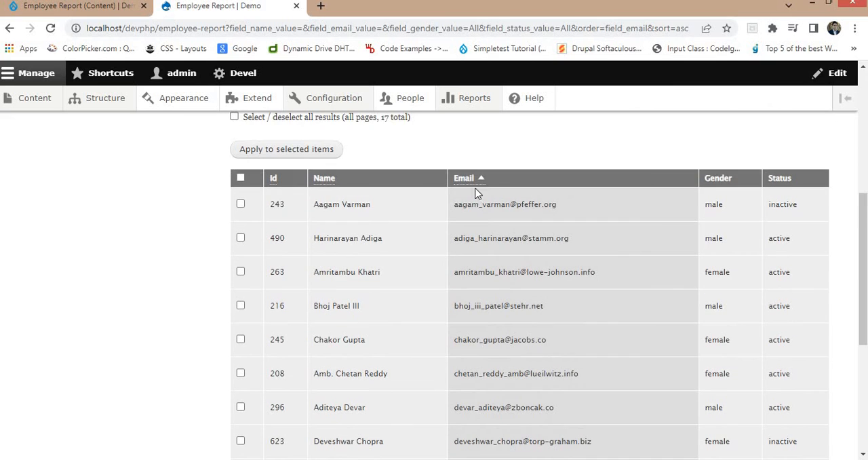
# - Reverse the Email sorting to descending order and check the employee rows
pyautogui.click(469, 182)
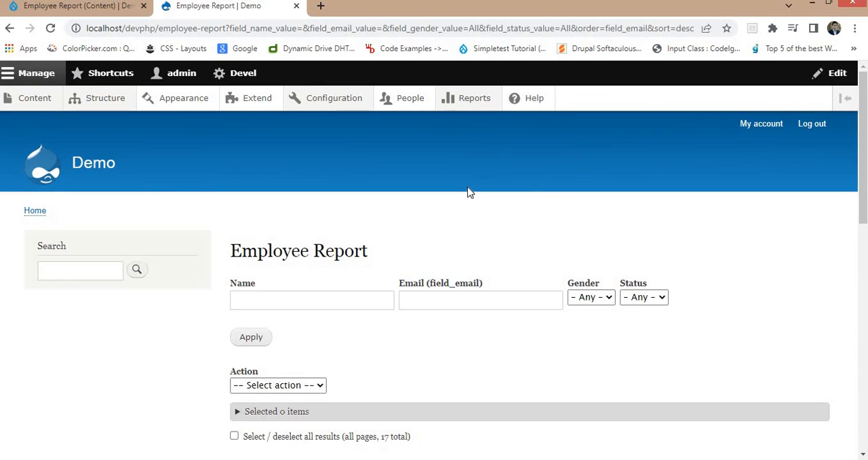
pyautogui.scroll(-3, 468, 192)
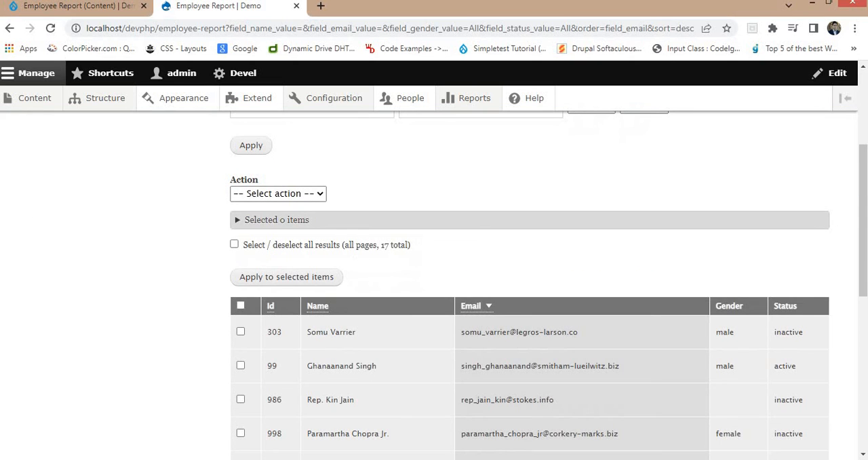
pyautogui.scroll(-2, 470, 199)
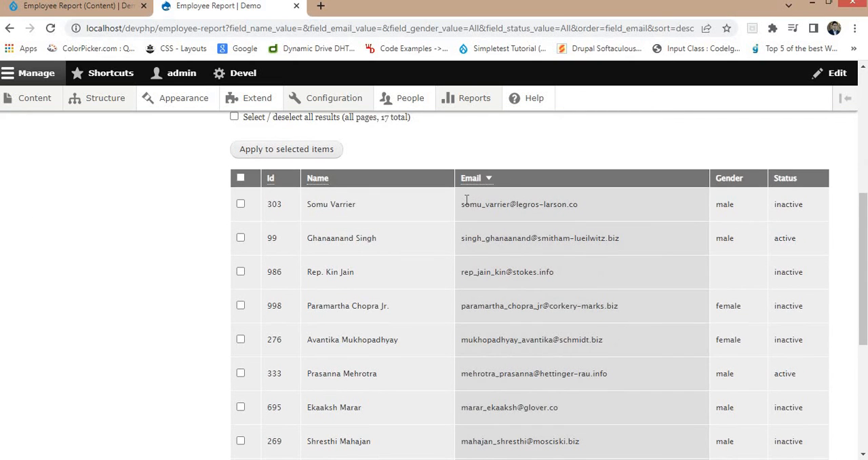